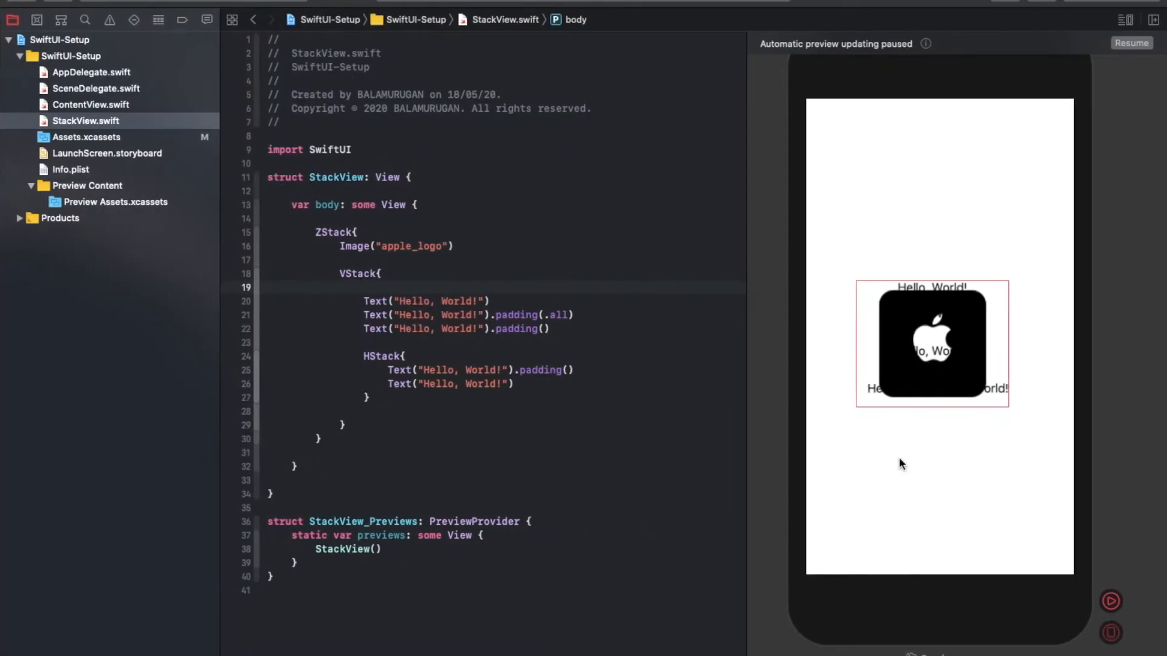
# Step: Inspect the ZStack, the apple_logo image and the padded Hello, World! text in the preview
pyautogui.click(574, 314)
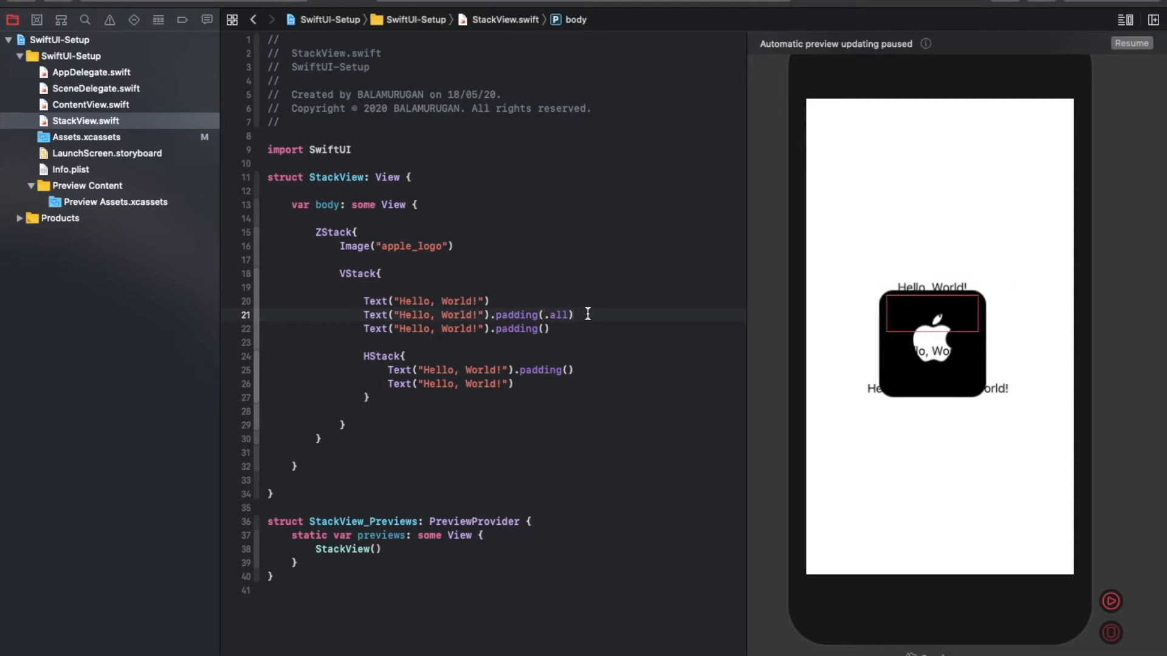
pyautogui.moveTo(316, 231); pyautogui.dragTo(358, 248)
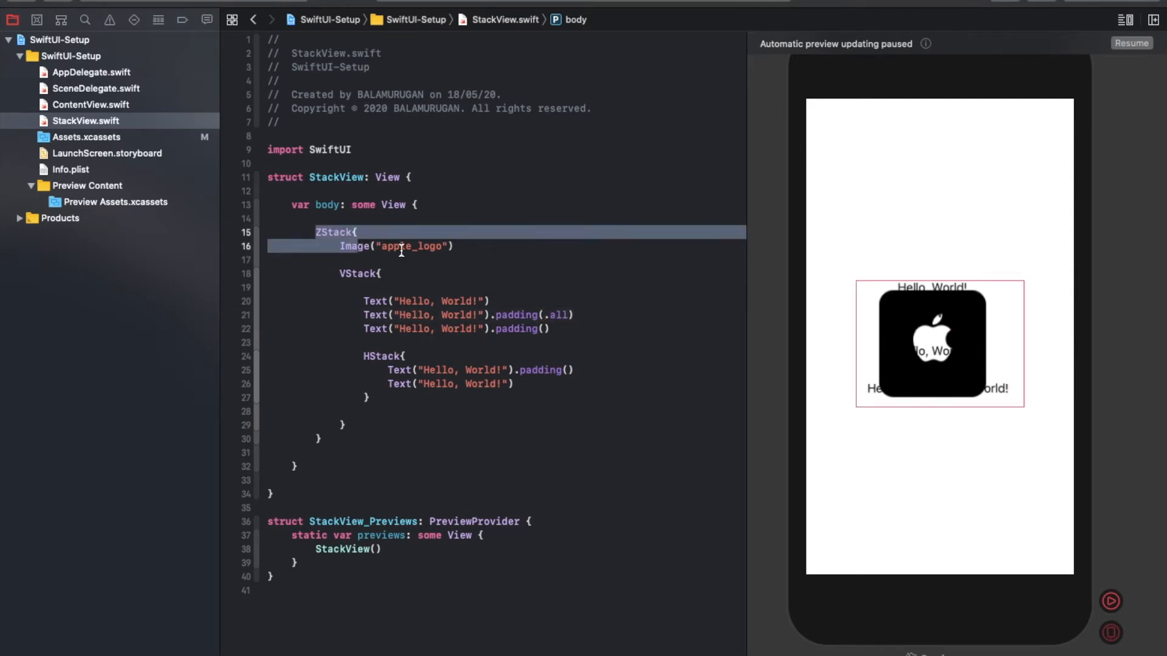
pyautogui.click(475, 255)
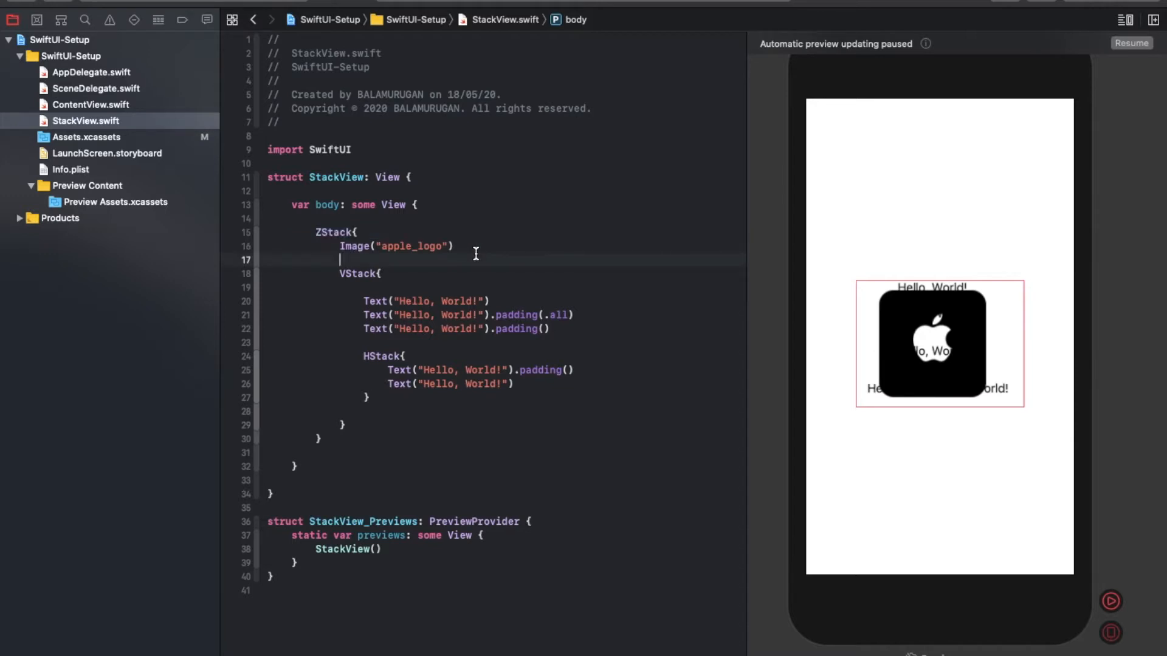
pyautogui.click(458, 246)
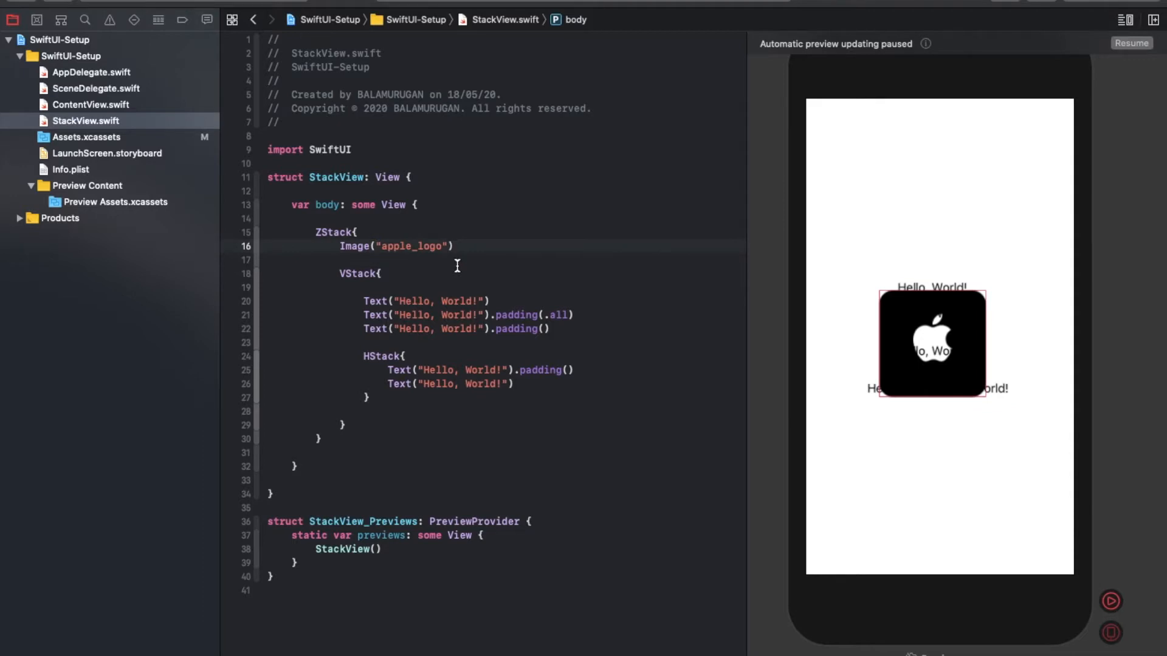
pyautogui.click(379, 260)
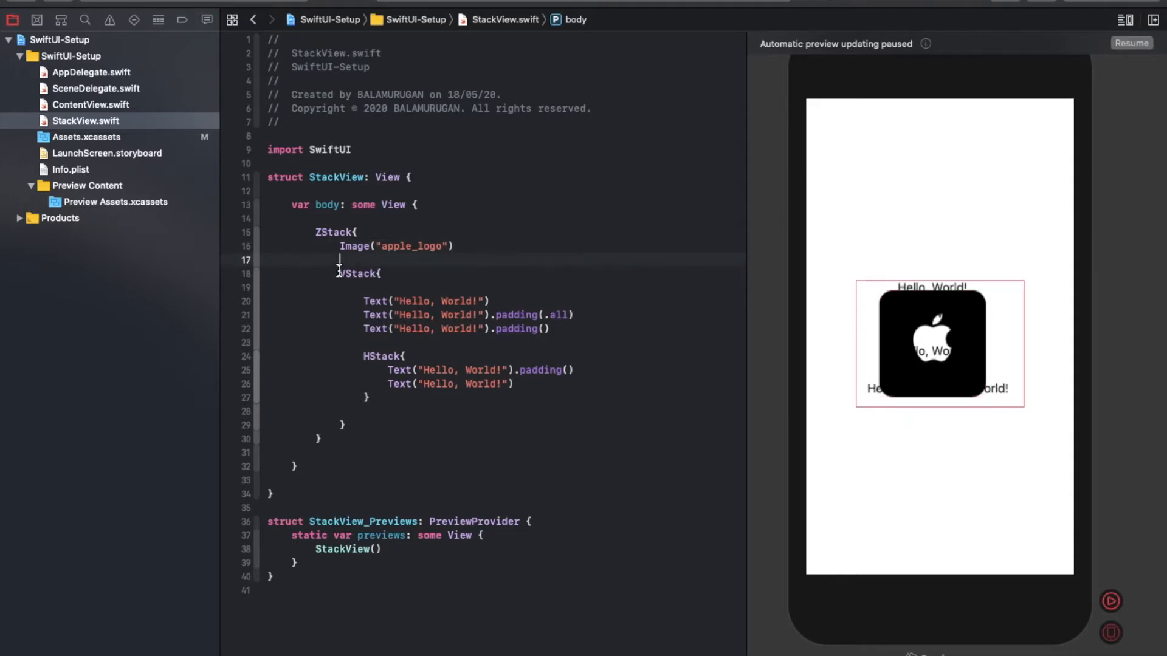
# Step: Cut the whole Image("apple_logo") line out of the ZStack
pyautogui.tripleClick(329, 248)
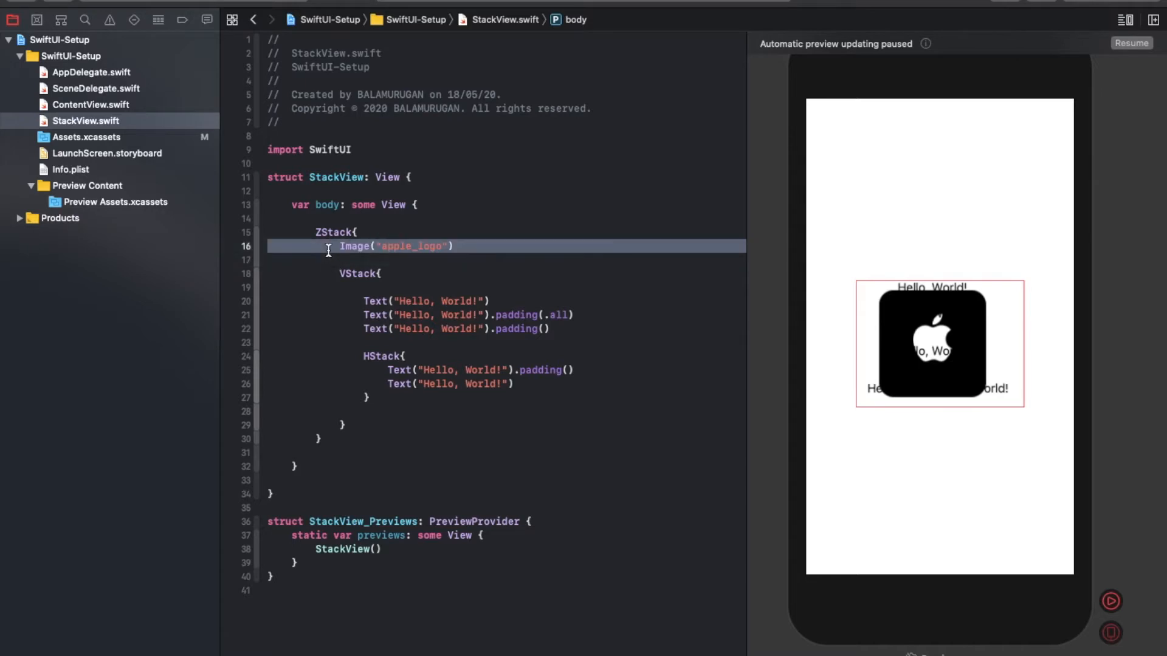
pyautogui.press('super+x')
# Step: Paste the Image line above the ZStack and add a new line after the ZStack block
pyautogui.press('Up')
pyautogui.press('Up')
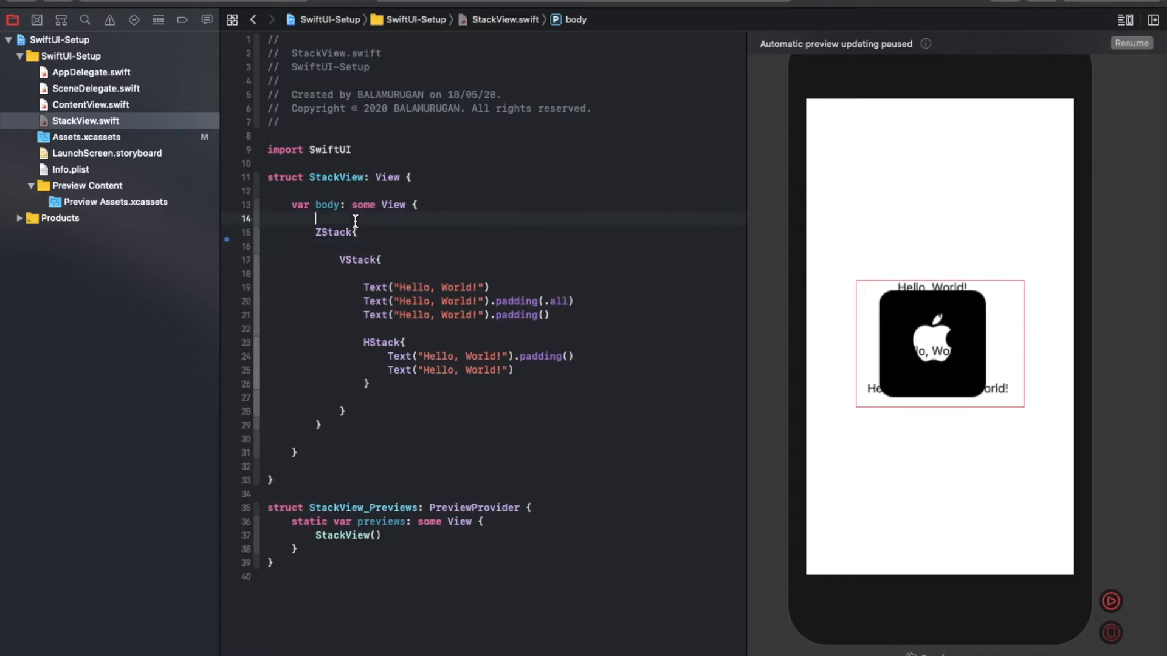
pyautogui.press('Return')
pyautogui.press('super+v')
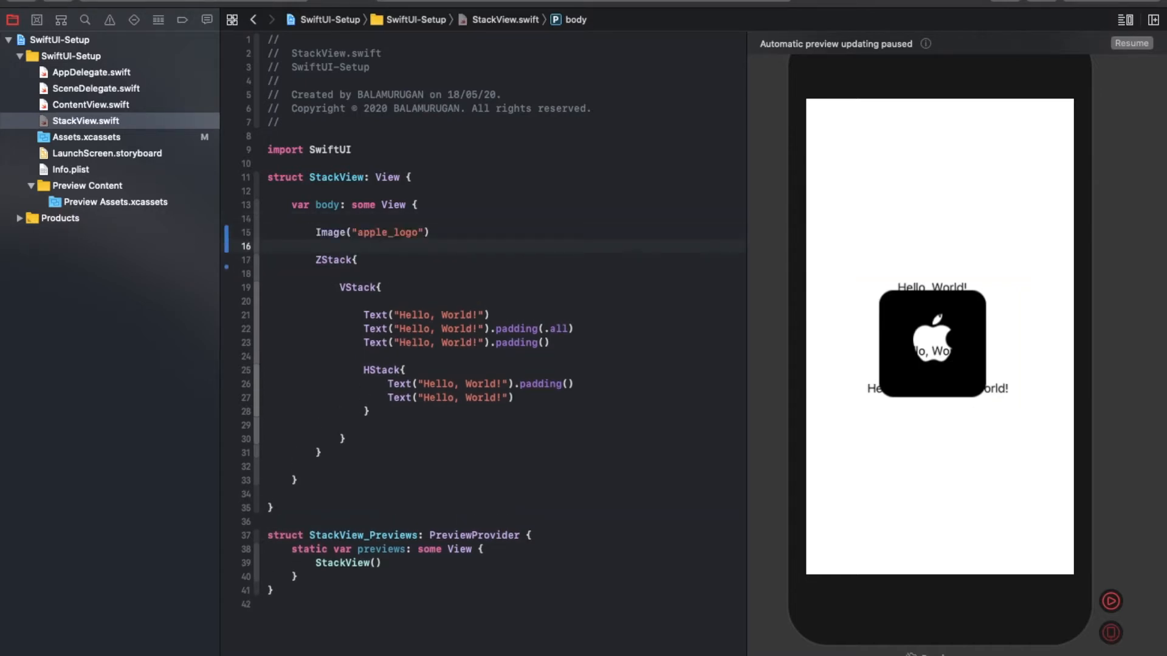
pyautogui.write('/*')
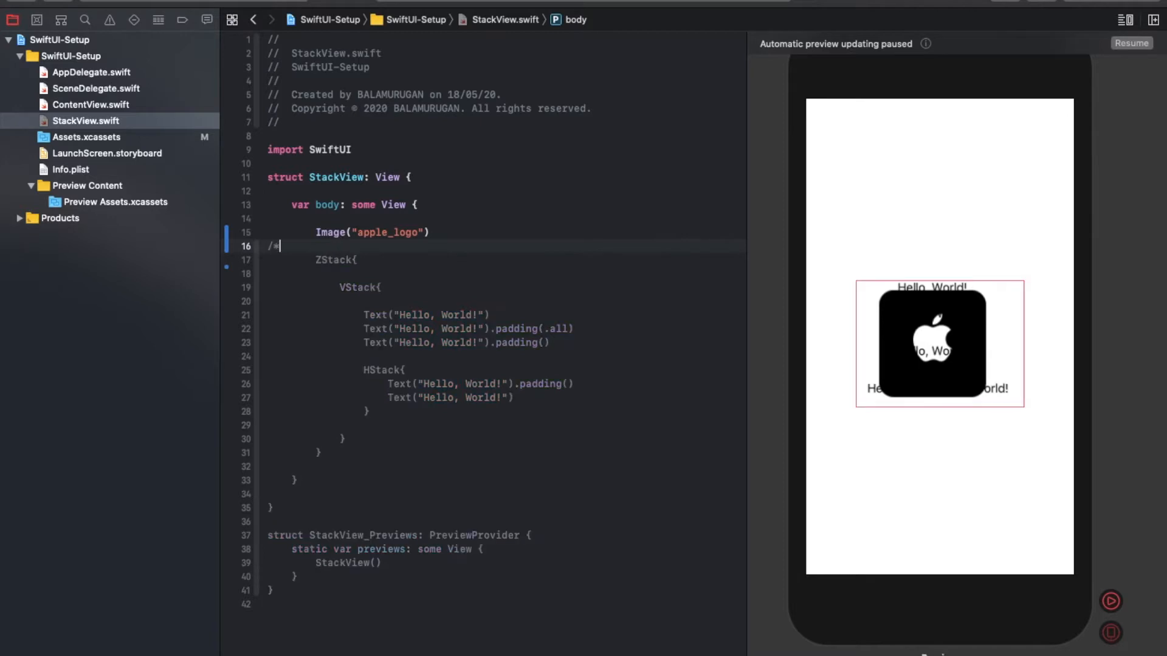
pyautogui.click(324, 454)
pyautogui.press('Return')
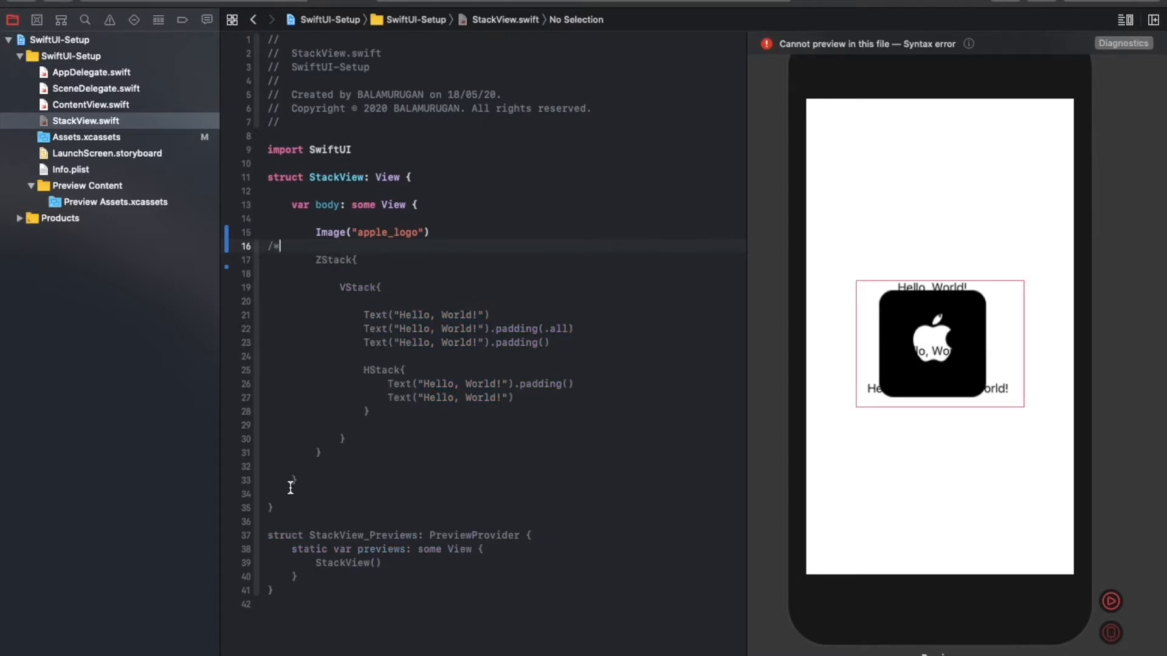
pyautogui.write('*/')
pyautogui.write('}')
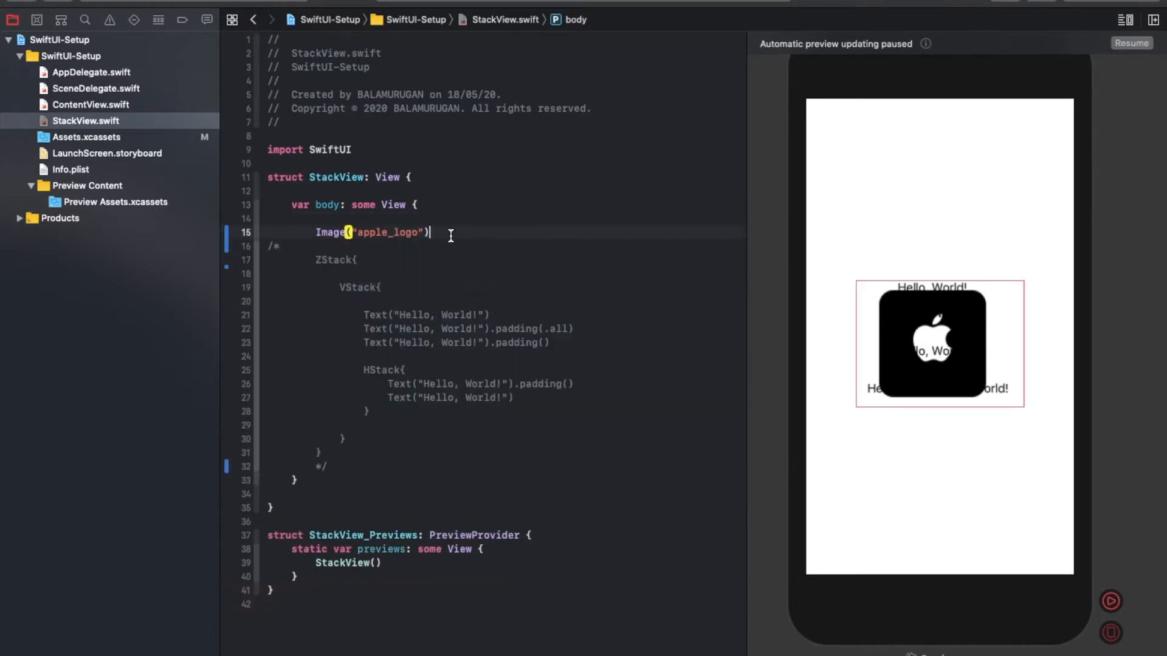
# Step: Replace the apple_logo image name, erasing a mistyped start of the new name
pyautogui.click(450, 236)
pyautogui.moveTo(358, 233); pyautogui.dragTo(415, 226)
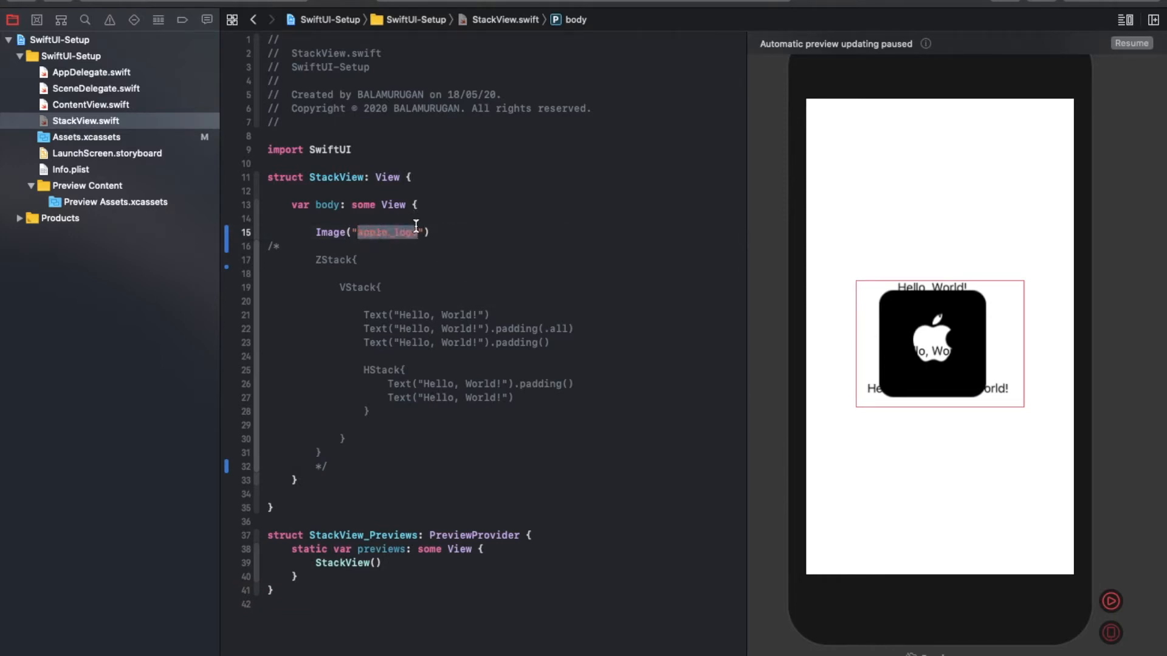
pyautogui.write('Has')
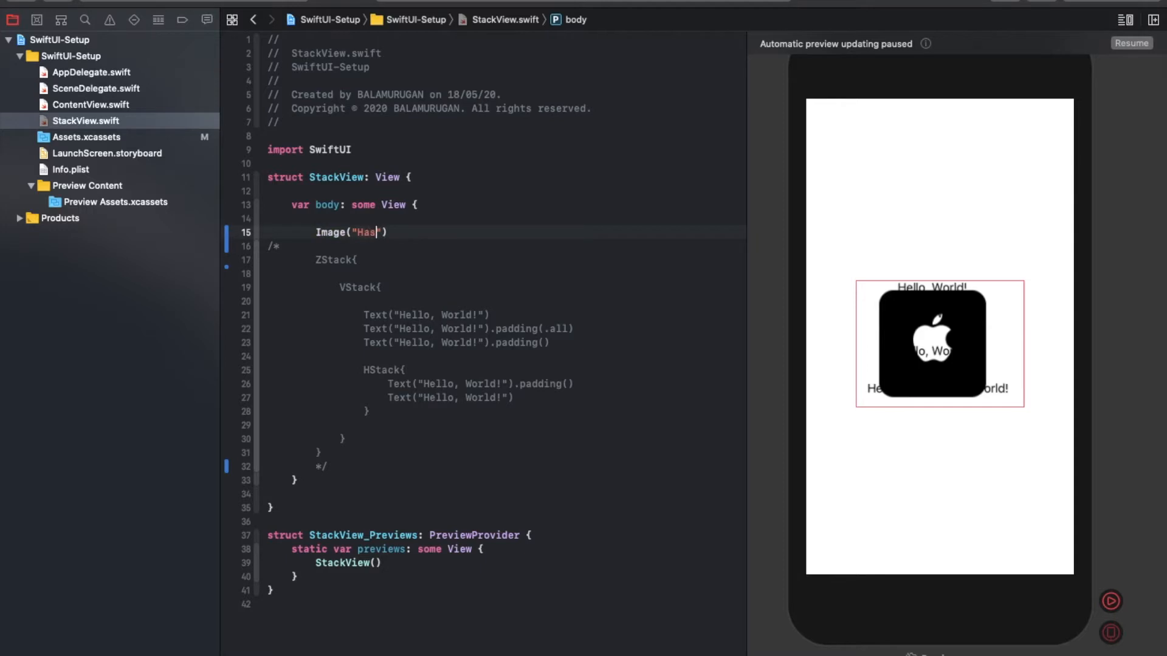
pyautogui.press('BackSpace')
pyautogui.press('BackSpace')
pyautogui.press('BackSpace')
pyautogui.write('HashTweets')
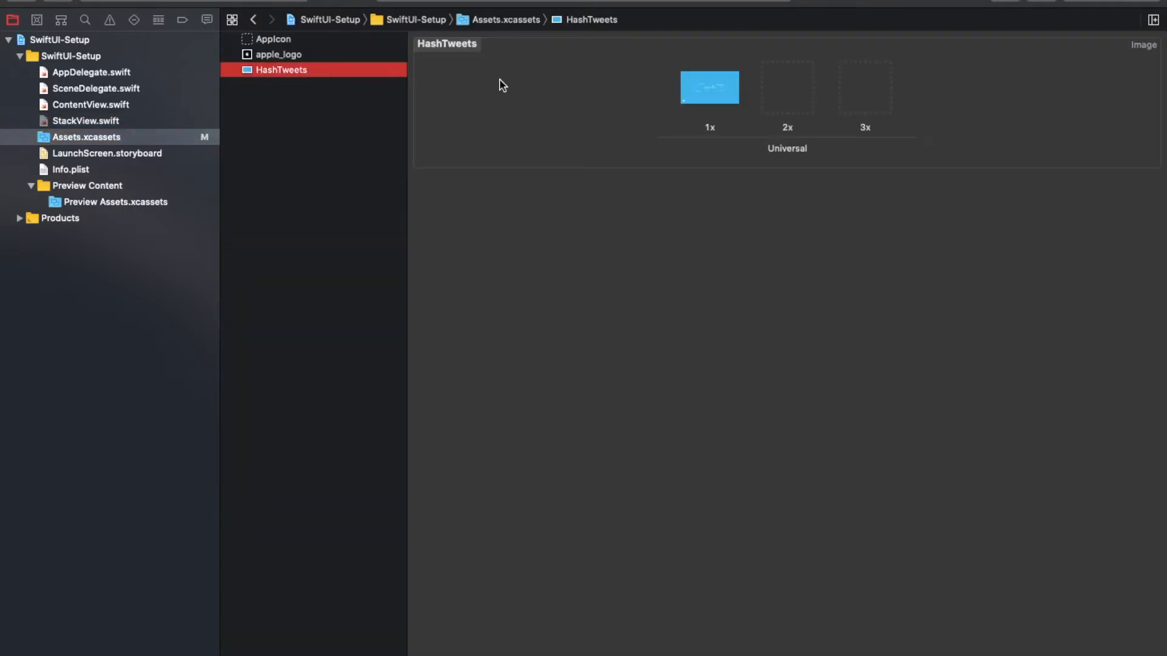
# Step: View the HashTweets artwork at full size, close it and return to StackView.swift
pyautogui.doubleClick(707, 91)
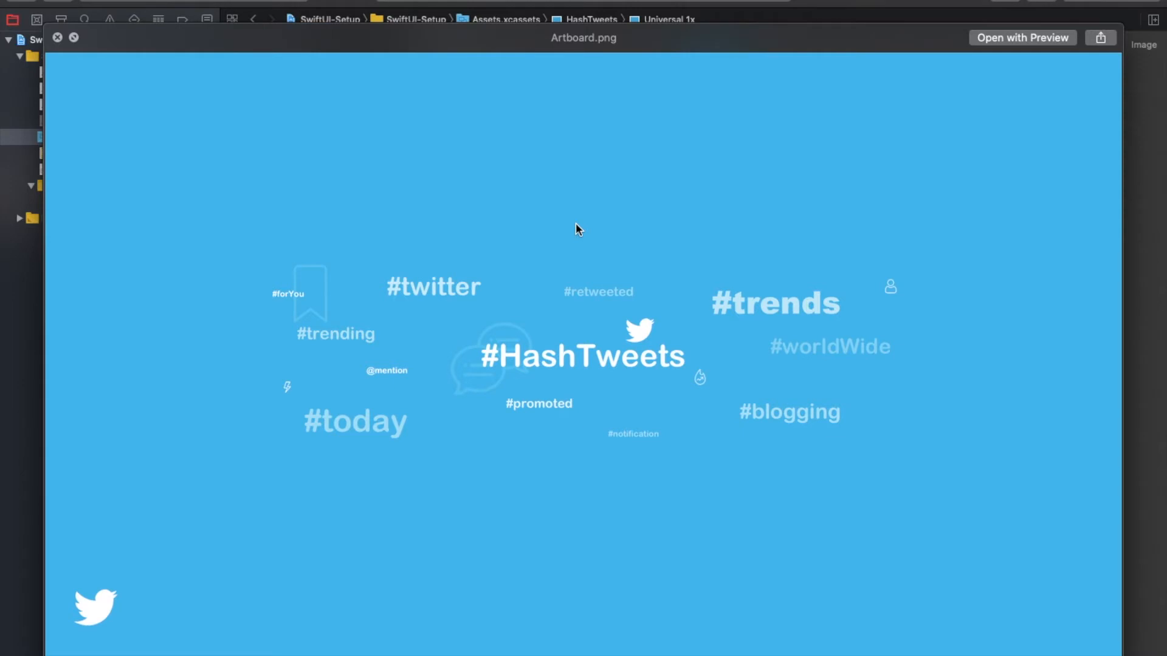
pyautogui.press('space')
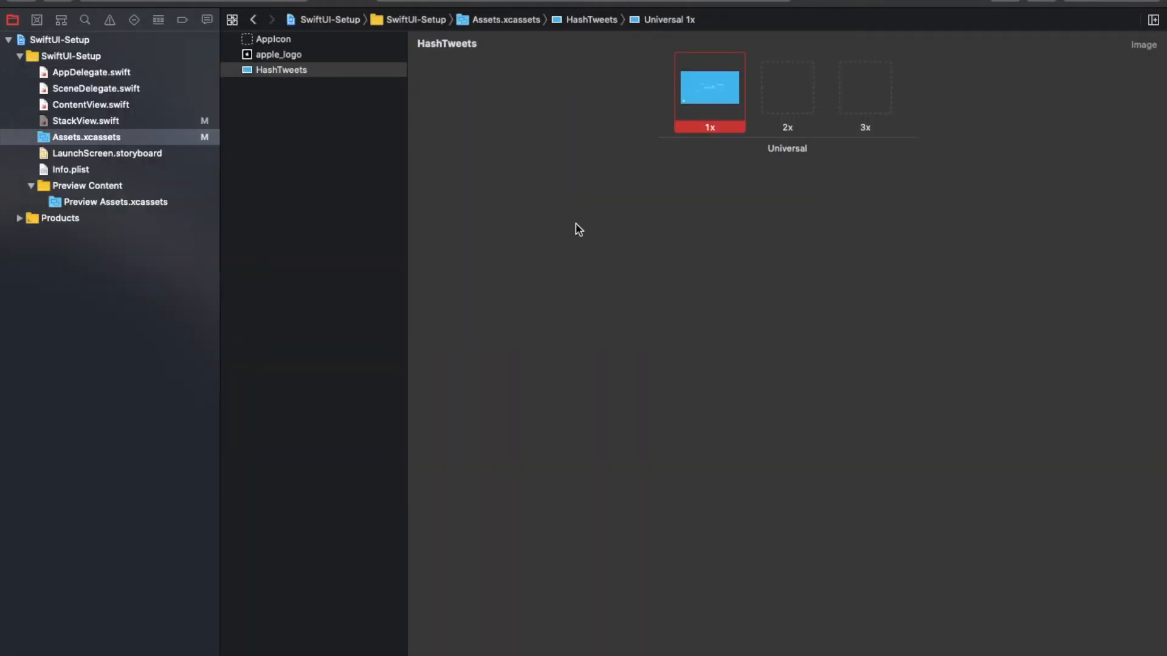
pyautogui.click(85, 123)
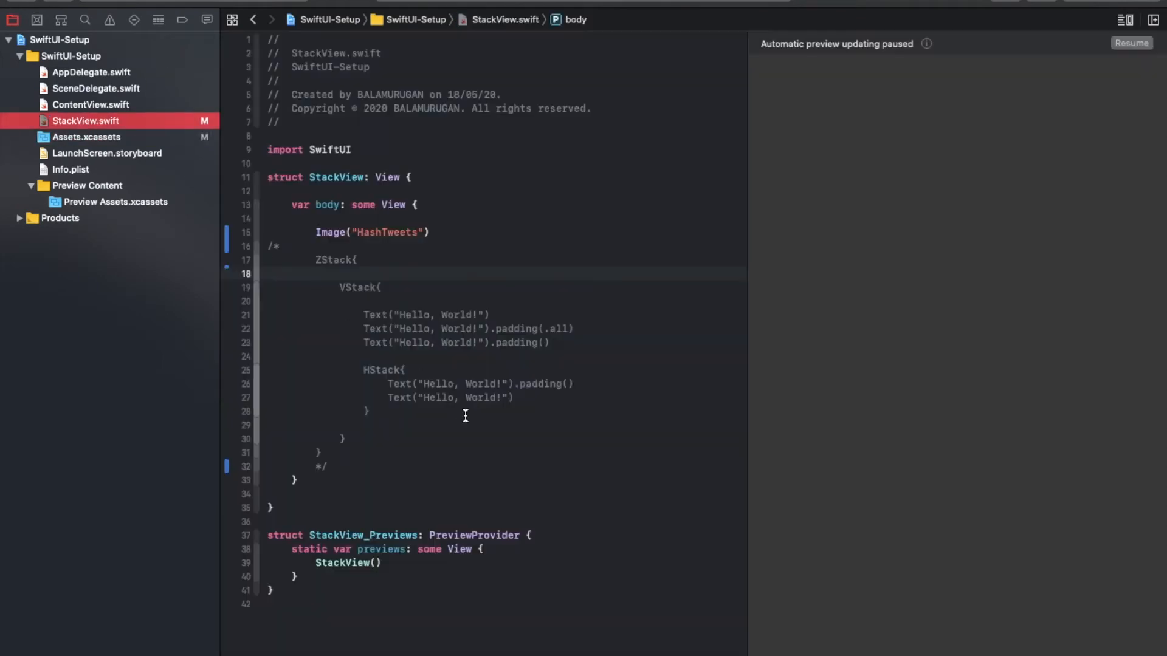
# Step: Resume the live preview and add a .resizable() modifier under Image("HashTweets")
pyautogui.click(474, 226)
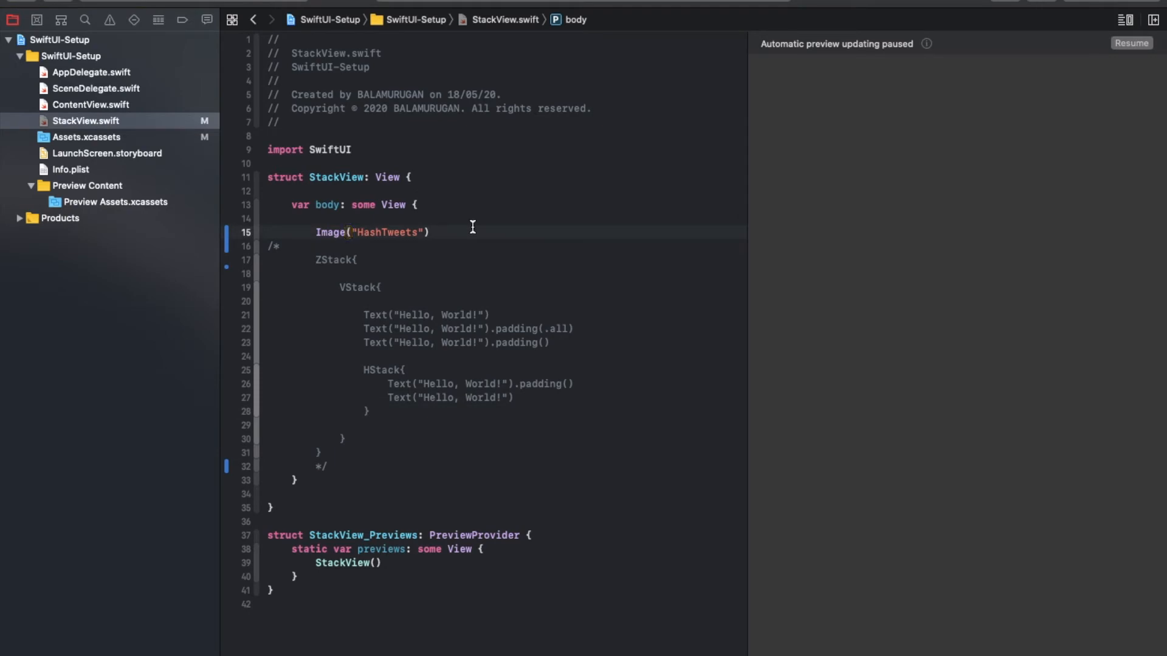
pyautogui.click(1130, 45)
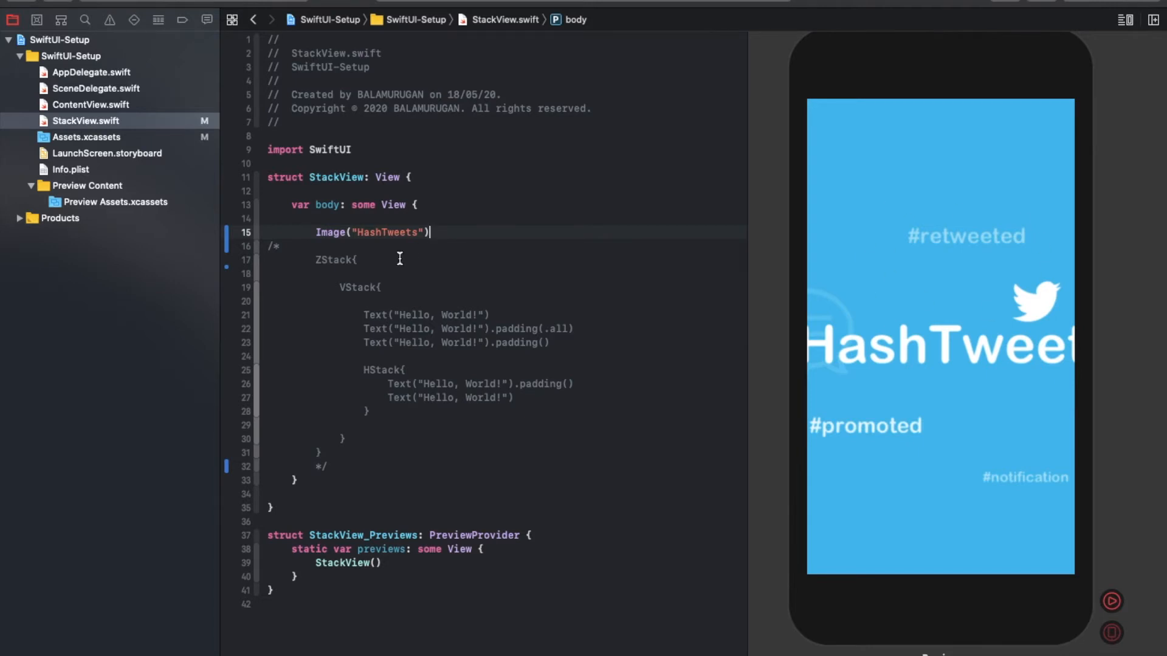
pyautogui.press('Return')
pyautogui.write('.re')
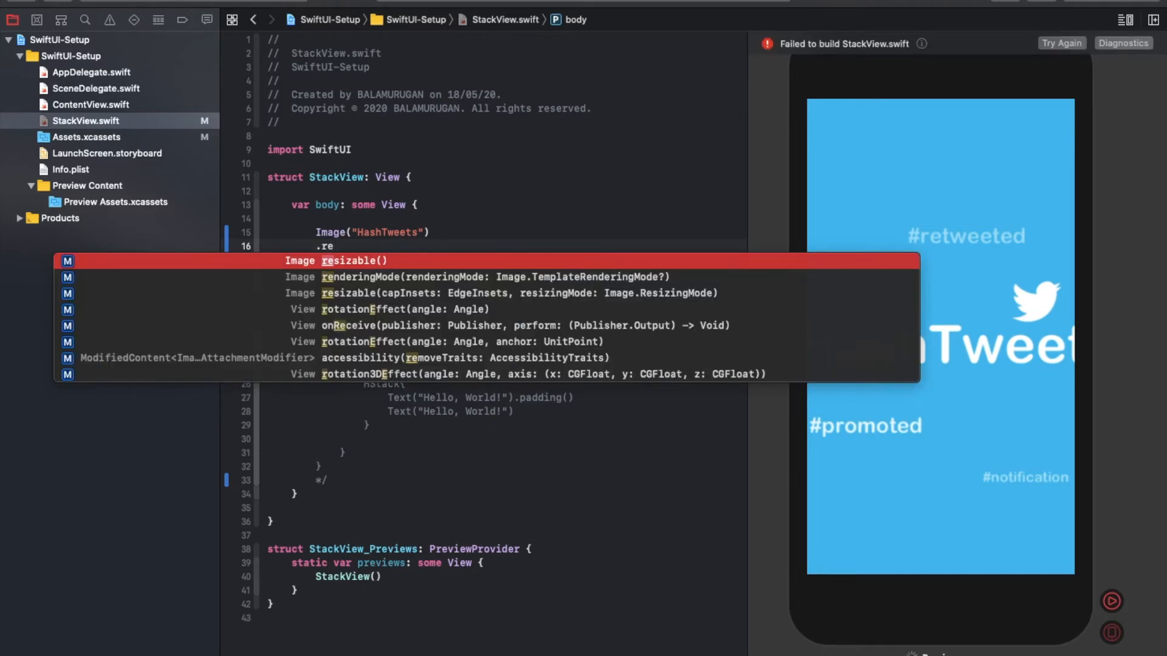
pyautogui.press('Return')
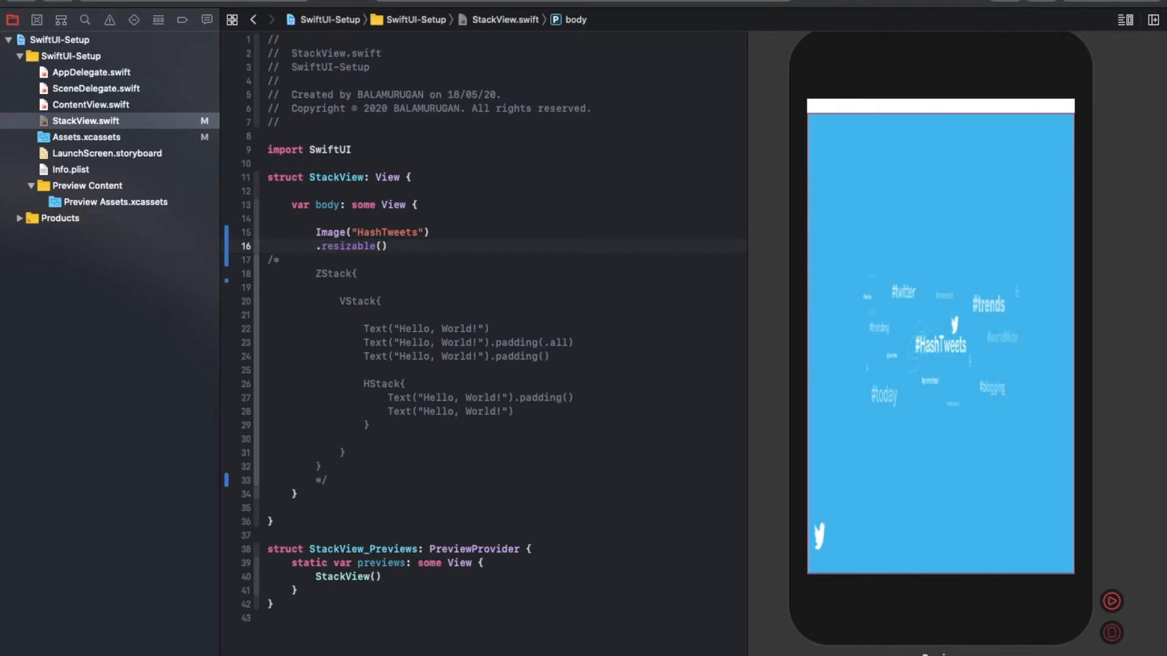
pyautogui.hotkey('ctrl', 'i')
pyautogui.click(416, 246)
# Step: Add a .scaledToFit() modifier below .resizable(), aligned with it
pyautogui.press('Return')
pyautogui.write('.')
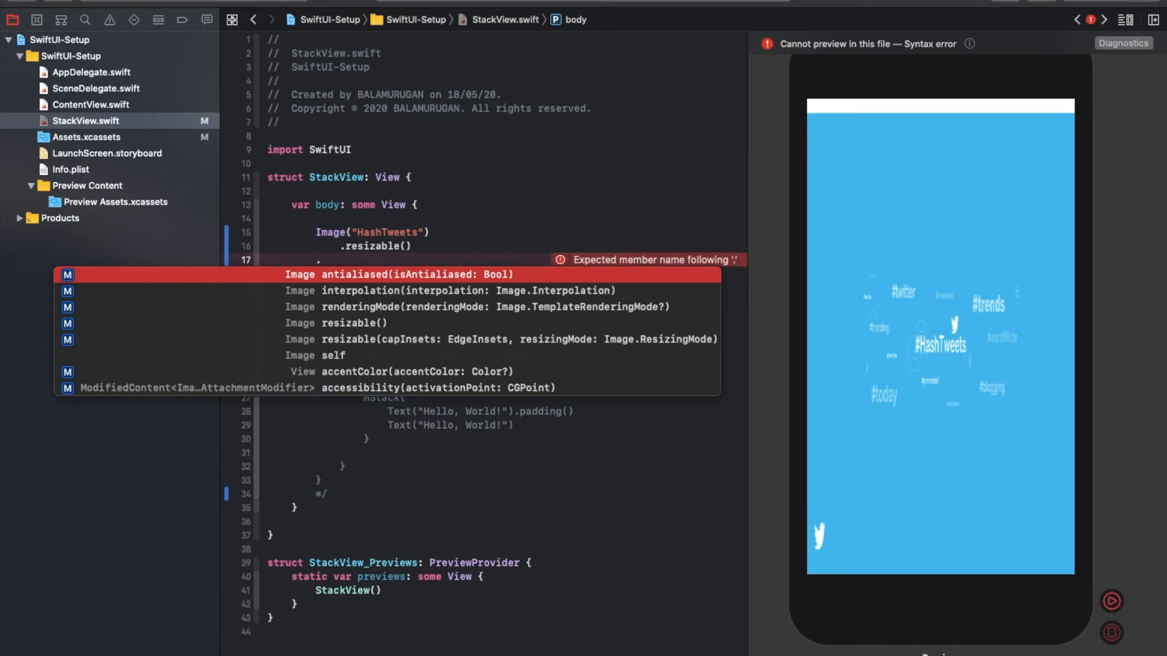
pyautogui.write('f')
pyautogui.write('i')
pyautogui.press('Escape')
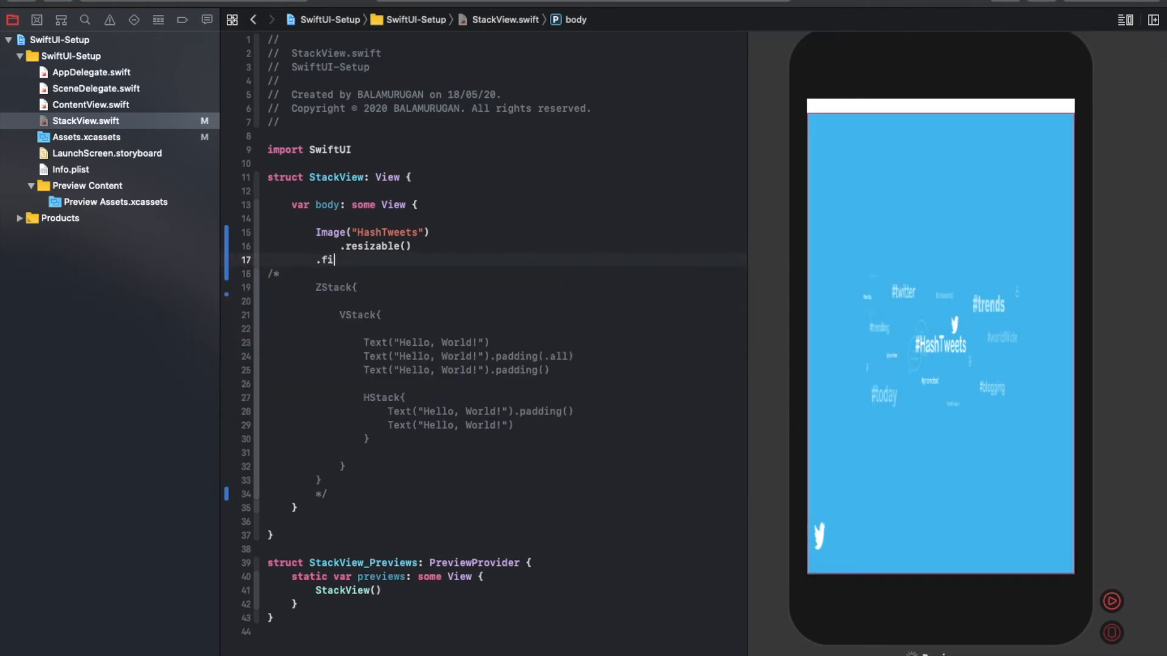
pyautogui.write('t')
pyautogui.press('Return')
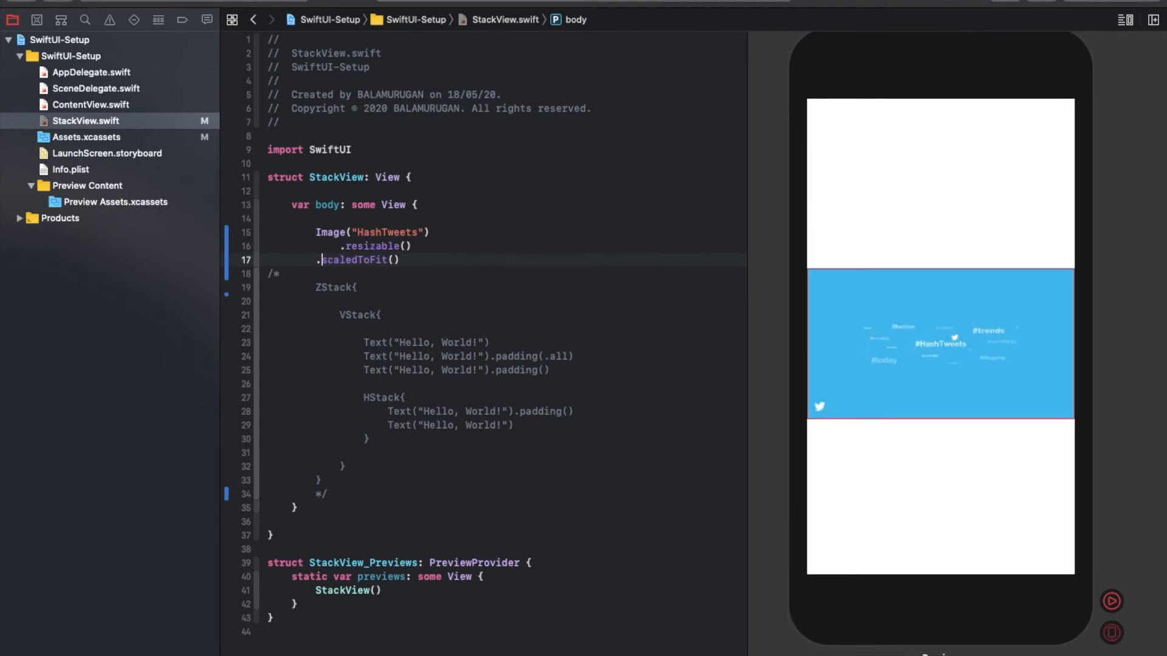
pyautogui.press('Tab')
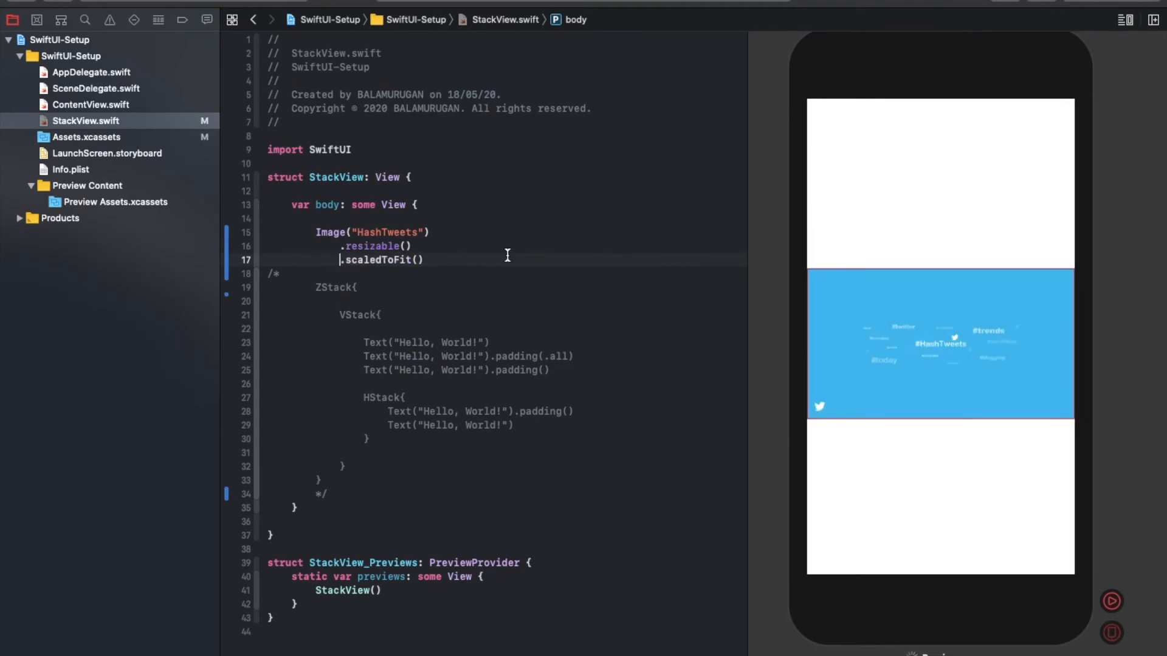
pyautogui.click(503, 259)
pyautogui.press('Return')
pyautogui.write('.fra')
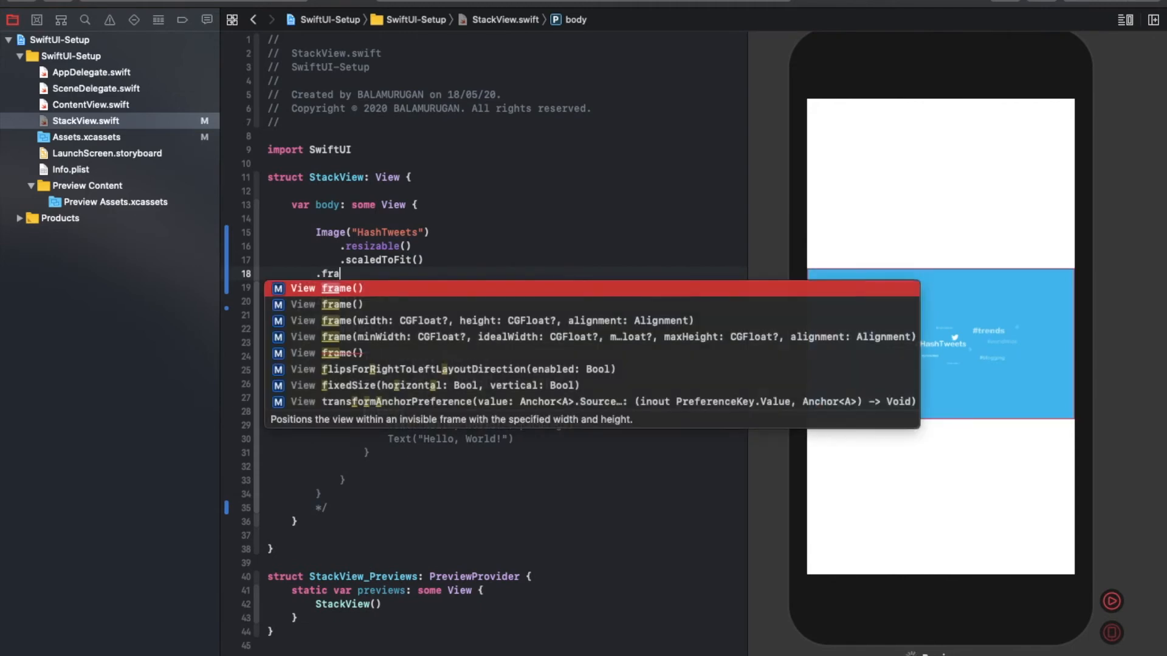
# Step: Insert .frame(width: 250, height: 250, alignment: .top) from autocomplete
pyautogui.press('Down')
pyautogui.press('Down')
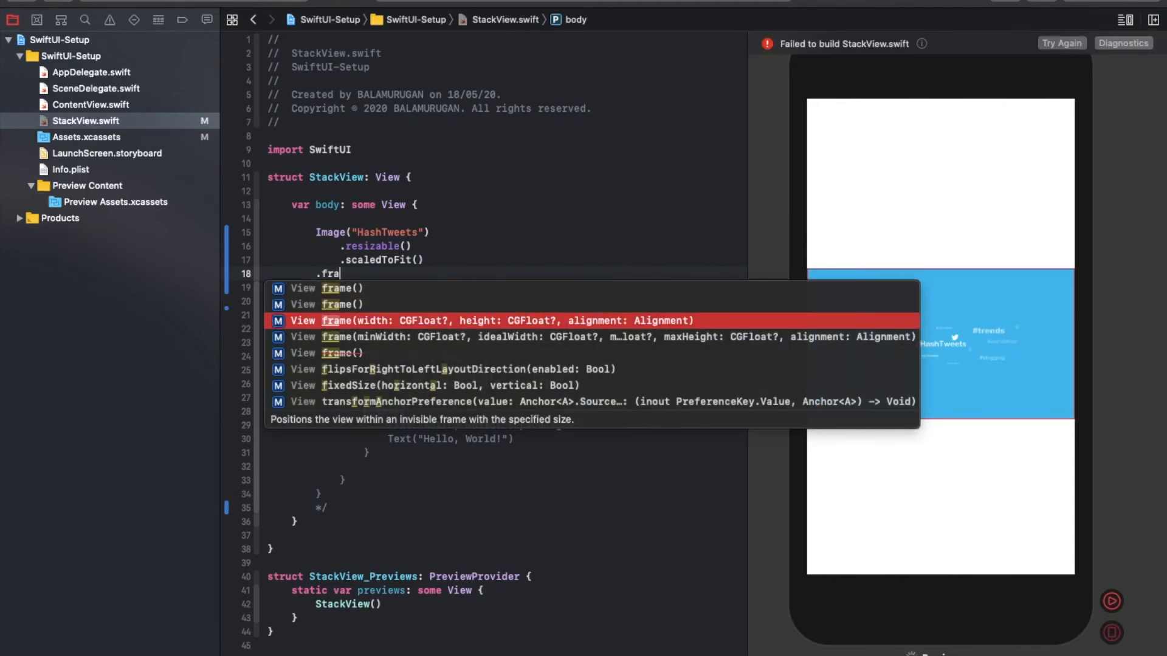
pyautogui.press('Return')
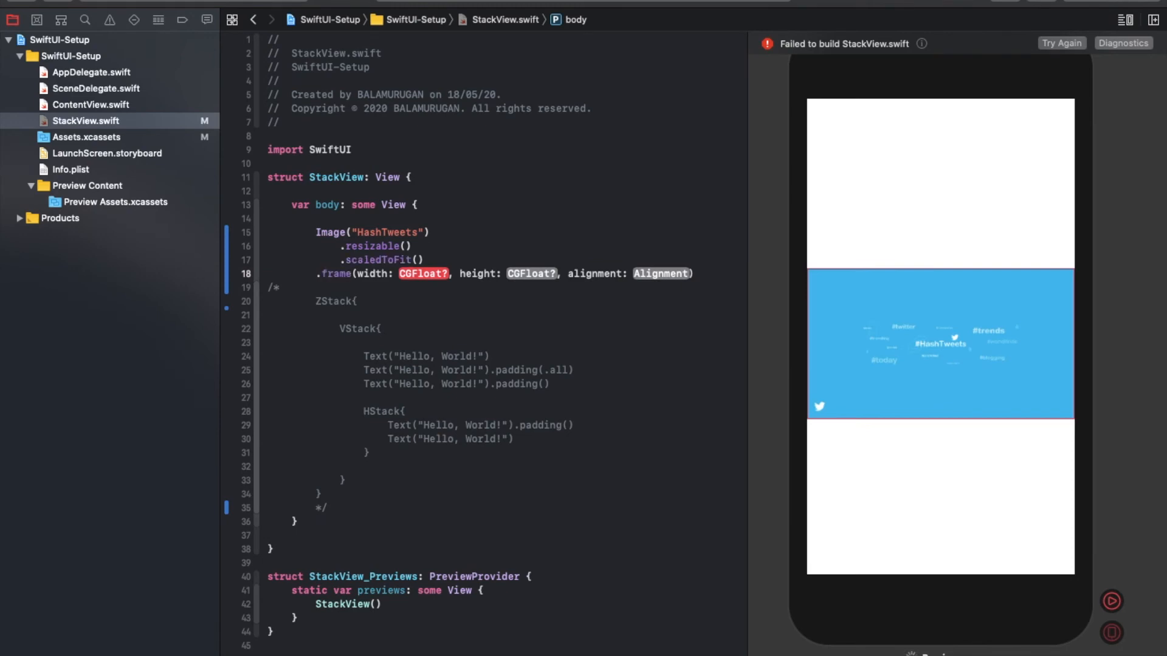
pyautogui.write('250.0')
pyautogui.press('Tab')
pyautogui.write('250.0')
pyautogui.press('Tab')
pyautogui.write('.')
pyautogui.press('Return')
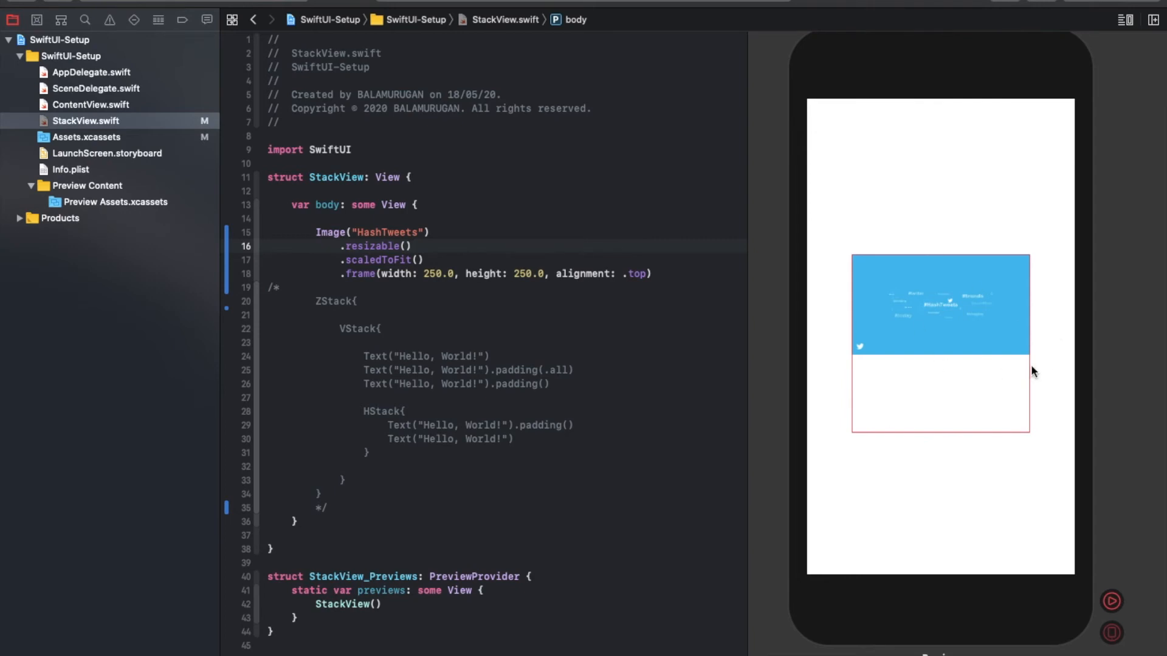
# Step: Change the frame alignment from .top to .center
pyautogui.click(483, 276)
pyautogui.doubleClick(636, 274)
pyautogui.press('BackSpace')
pyautogui.press('BackSpace')
pyautogui.write('.')
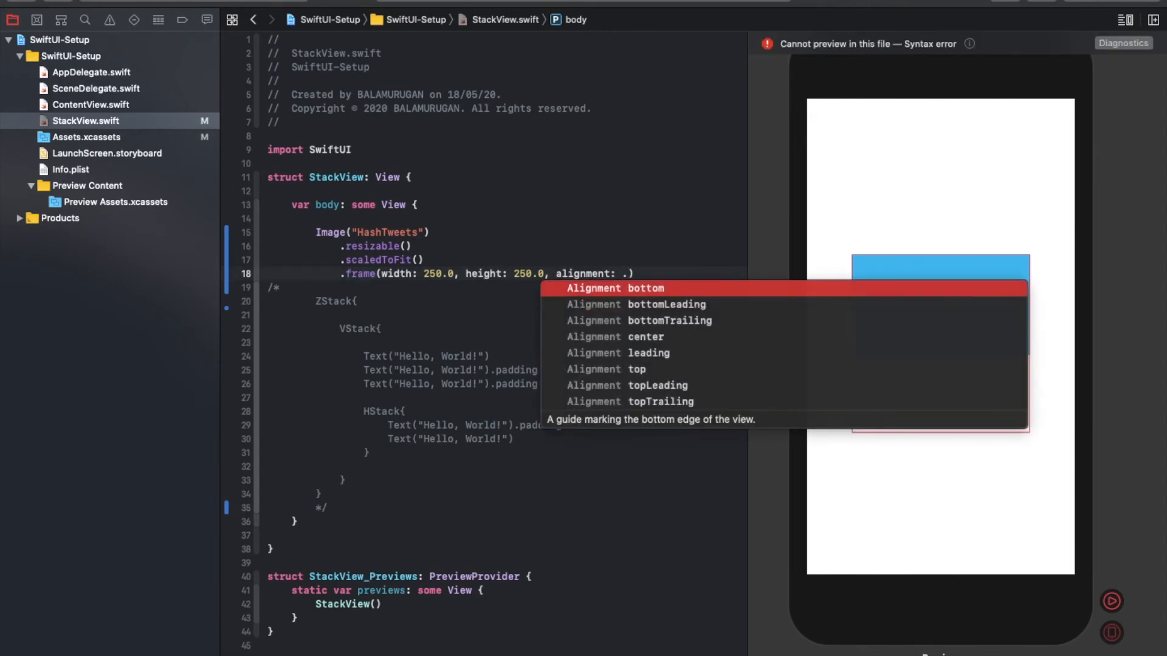
pyautogui.press('Down')
pyautogui.press('Down')
pyautogui.press('Down')
pyautogui.press('Return')
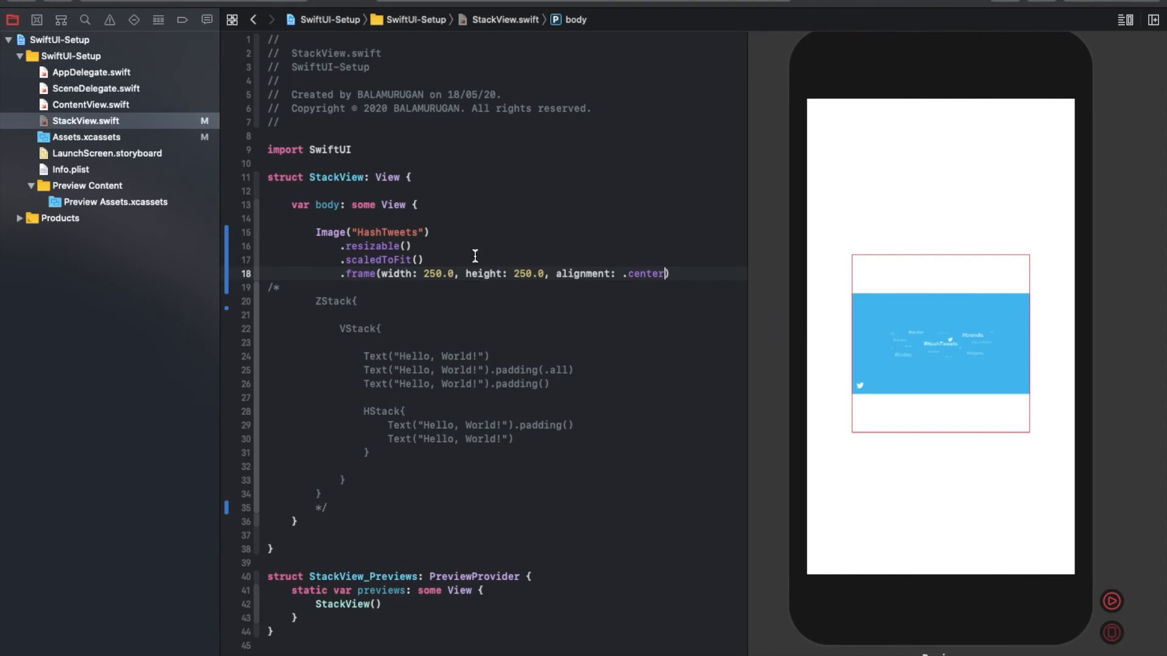
pyautogui.click(679, 274)
# Step: Add a .clipShape(Circle()) modifier after the frame line
pyautogui.press('Return')
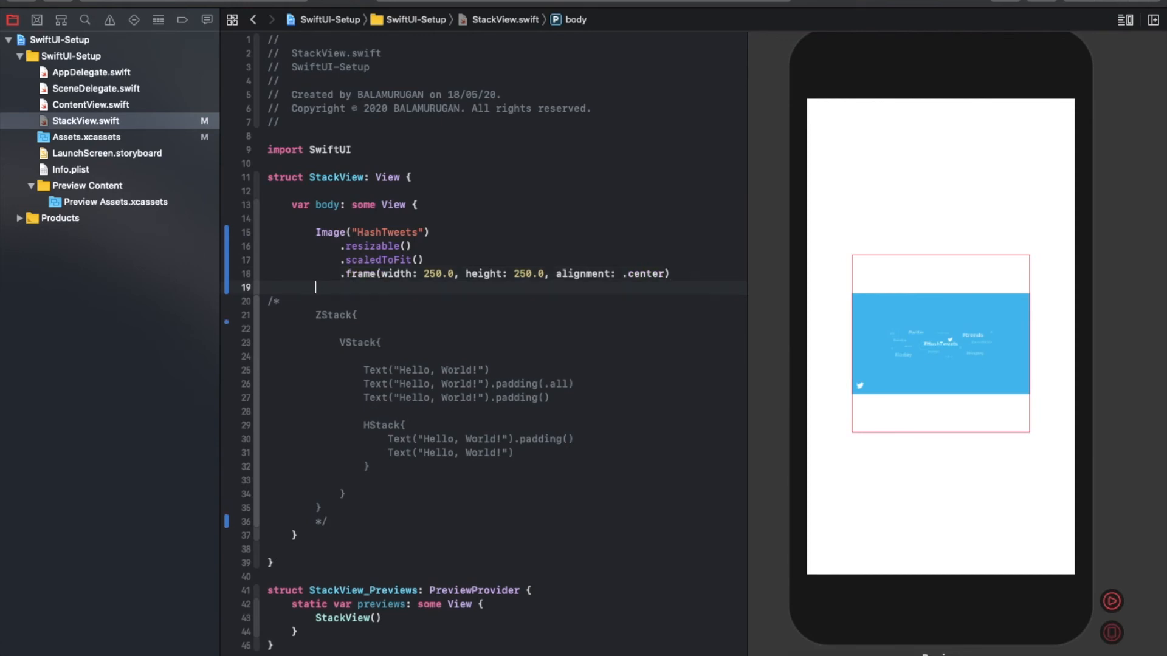
pyautogui.write('.c')
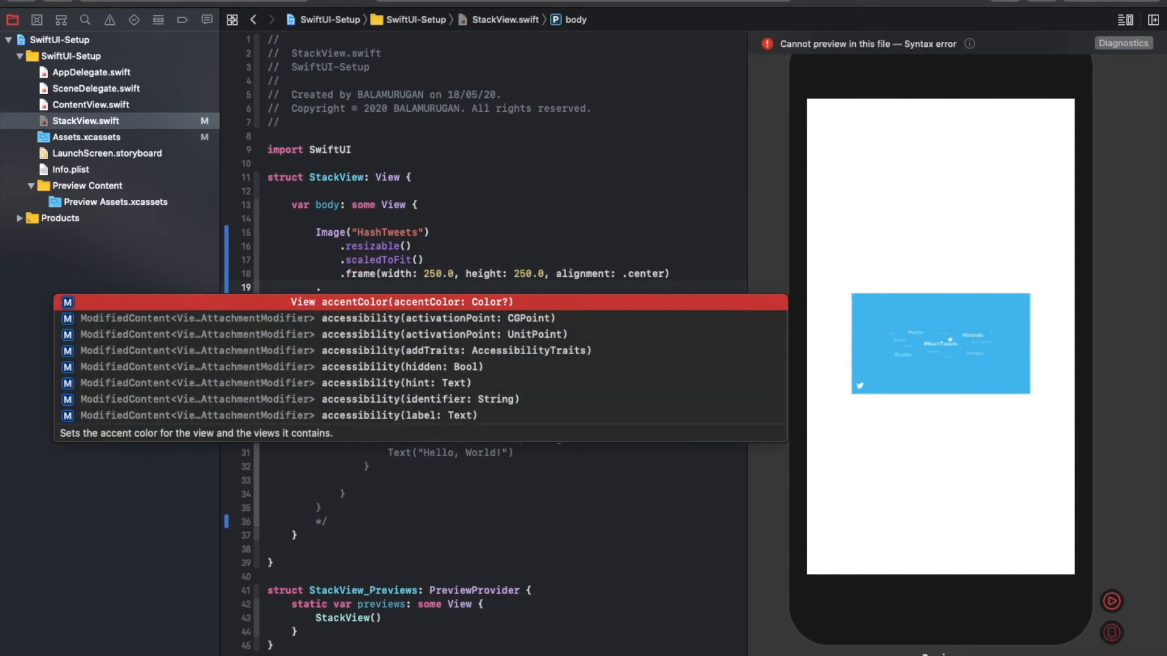
pyautogui.write('li')
pyautogui.press('Down')
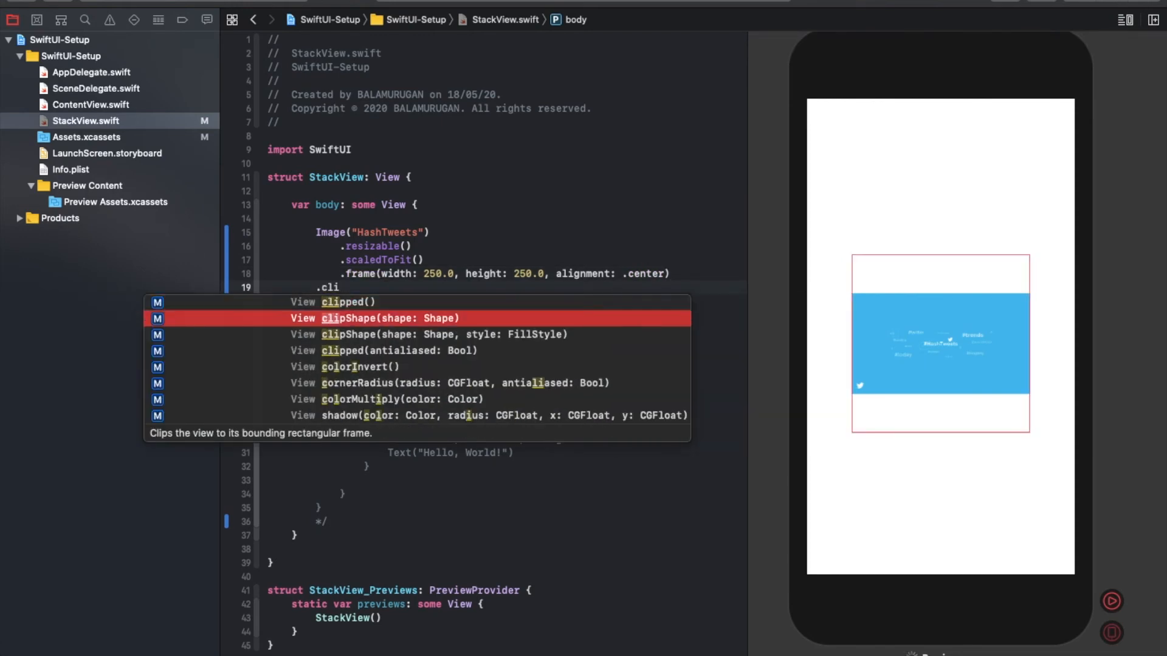
pyautogui.press('Return')
pyautogui.write('.')
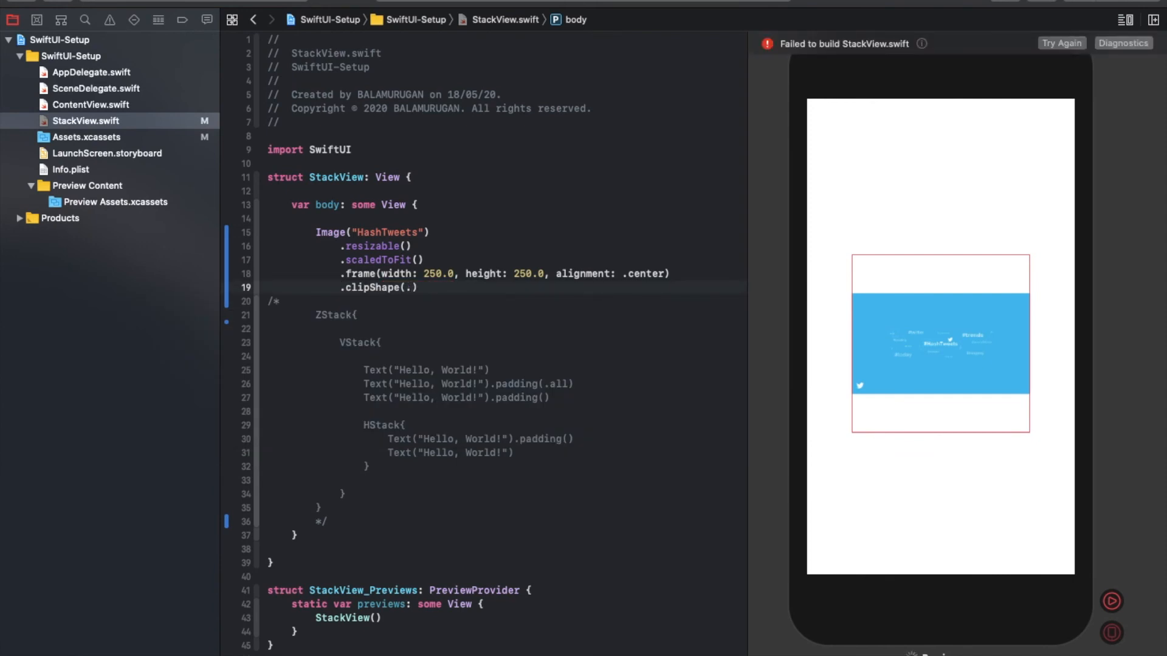
pyautogui.press('BackSpace')
pyautogui.write('Cir')
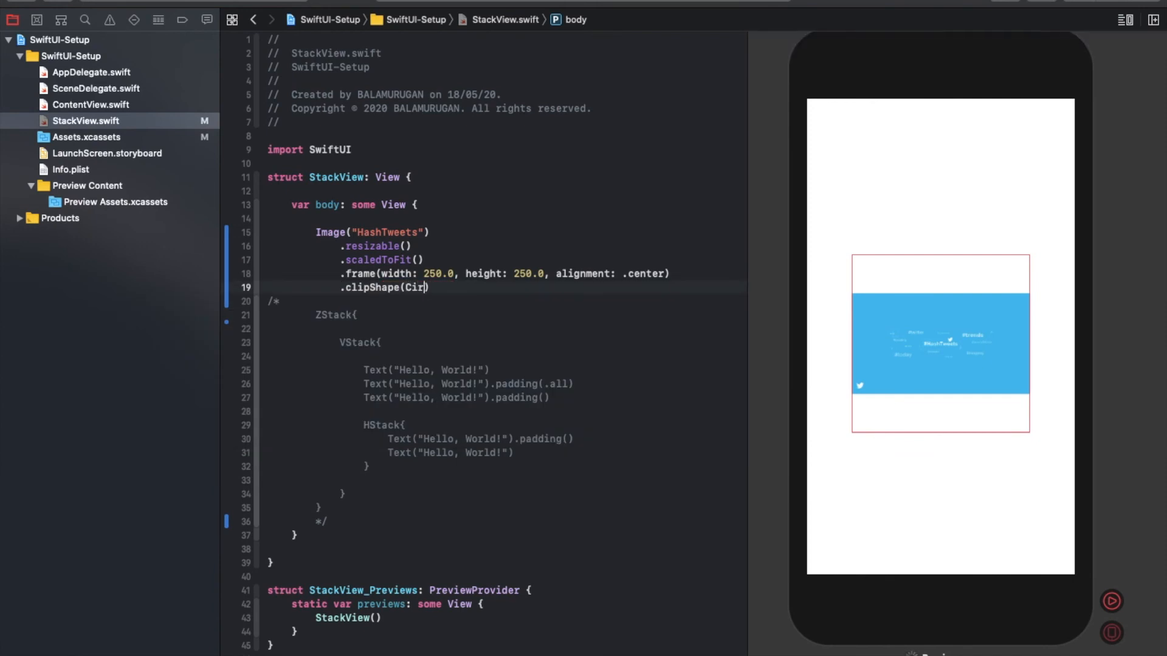
pyautogui.write('cul')
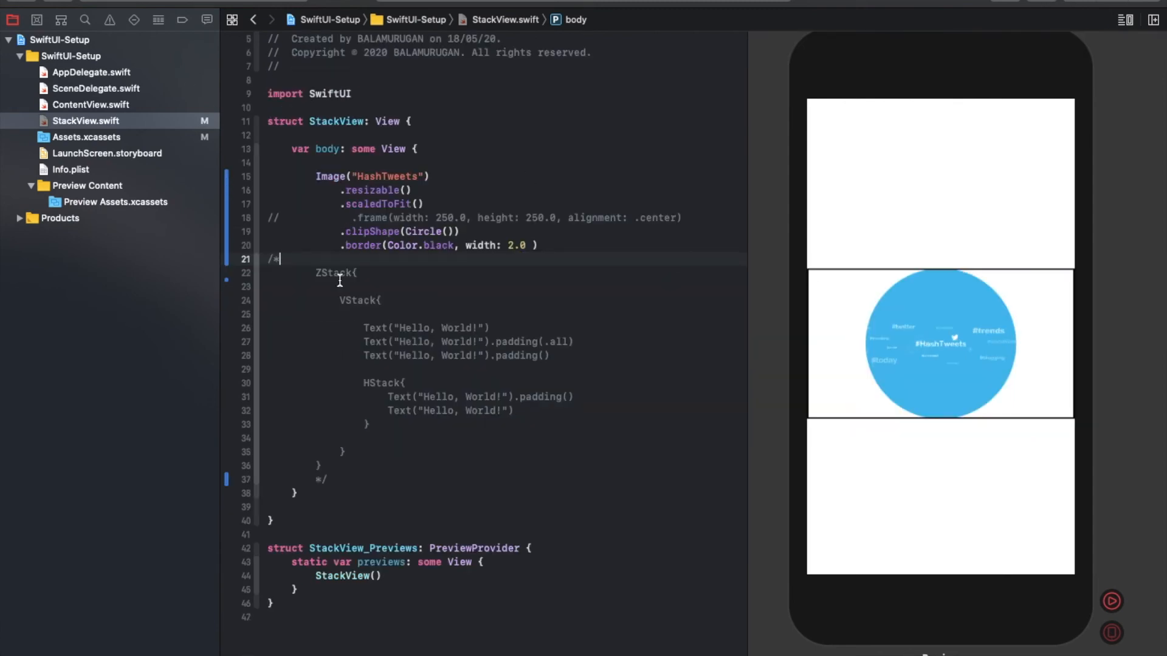
# Step: Cut the commented VStack opening lines and undo, leaving blank lines above the image code
pyautogui.moveTo(331, 297); pyautogui.dragTo(492, 319)
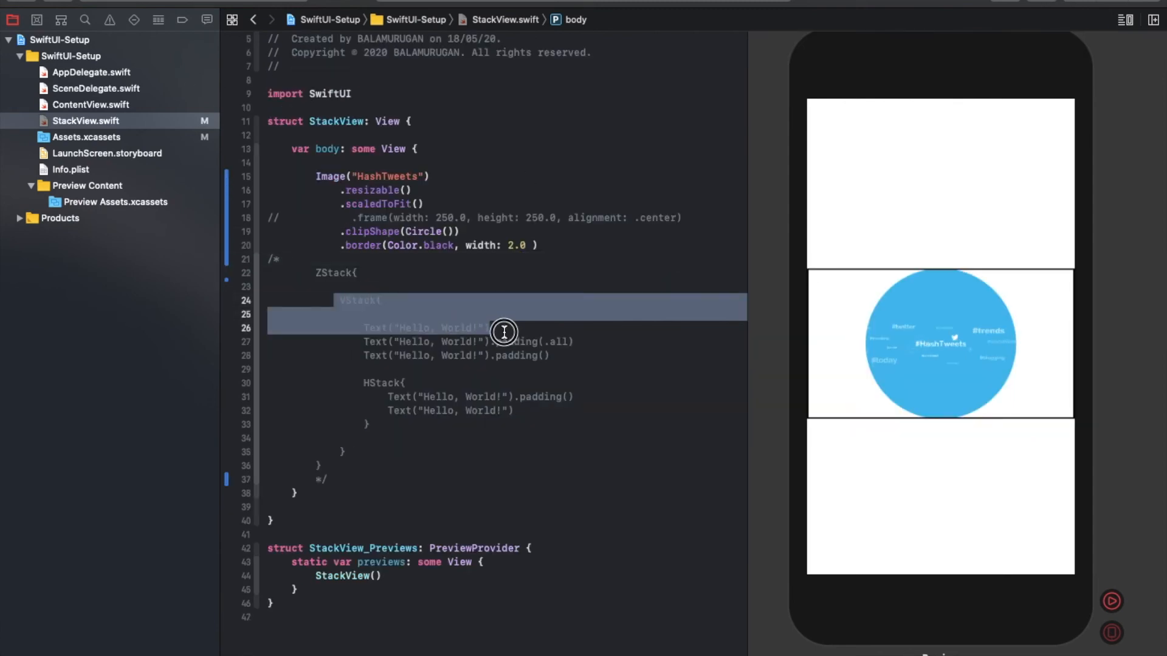
pyautogui.press('super+x')
pyautogui.press('super+z')
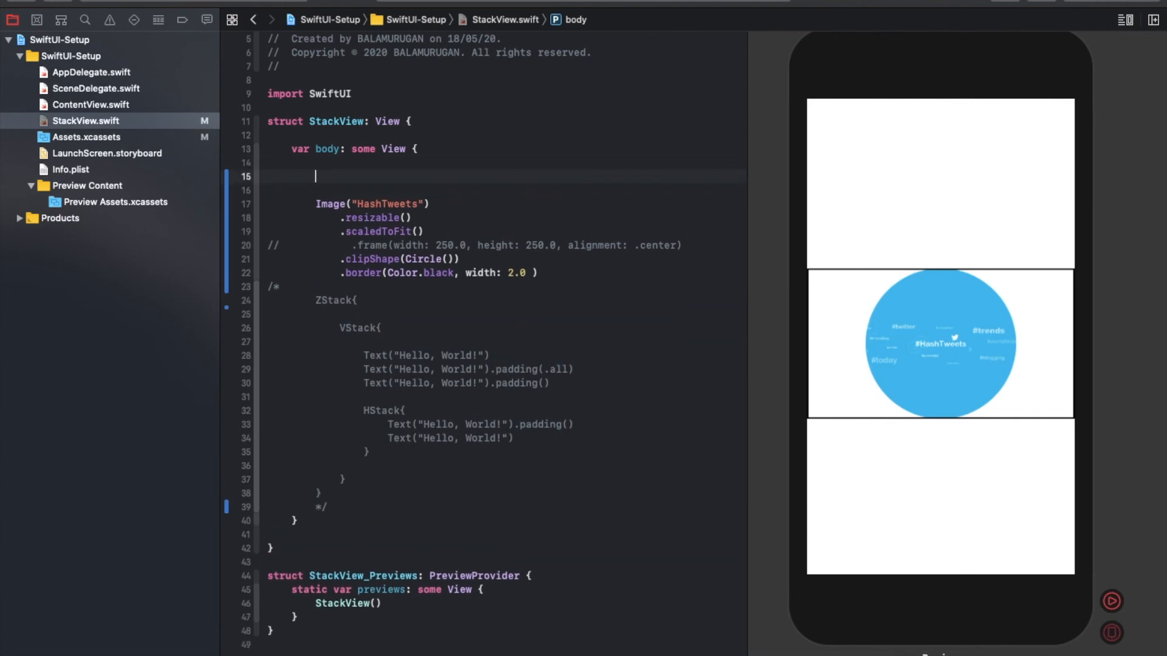